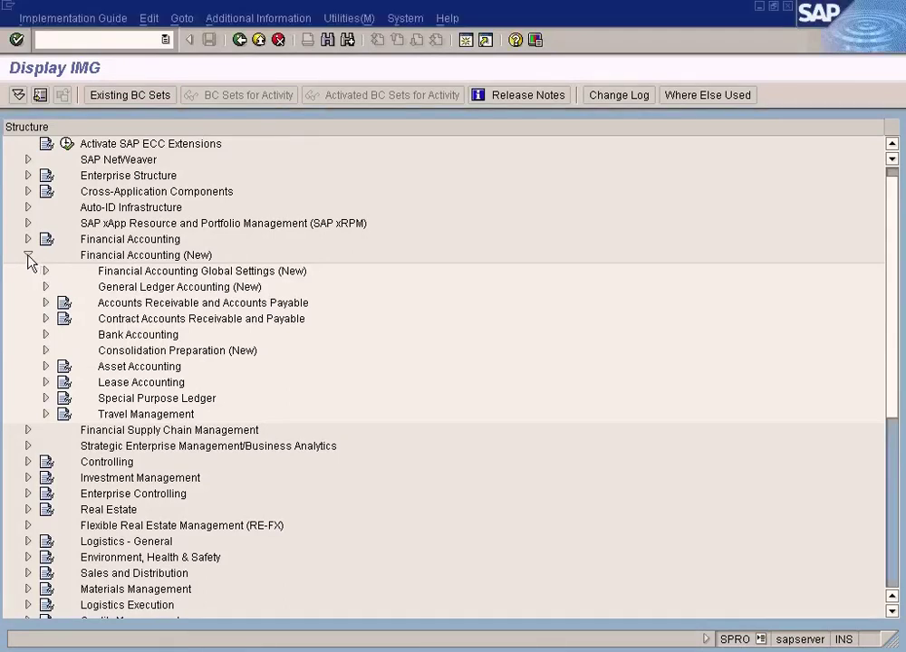
Collapse Financial Accounting (New) and select the top-level Enterprise Structure and Financial Accounting nodes.
left_click(29, 257)
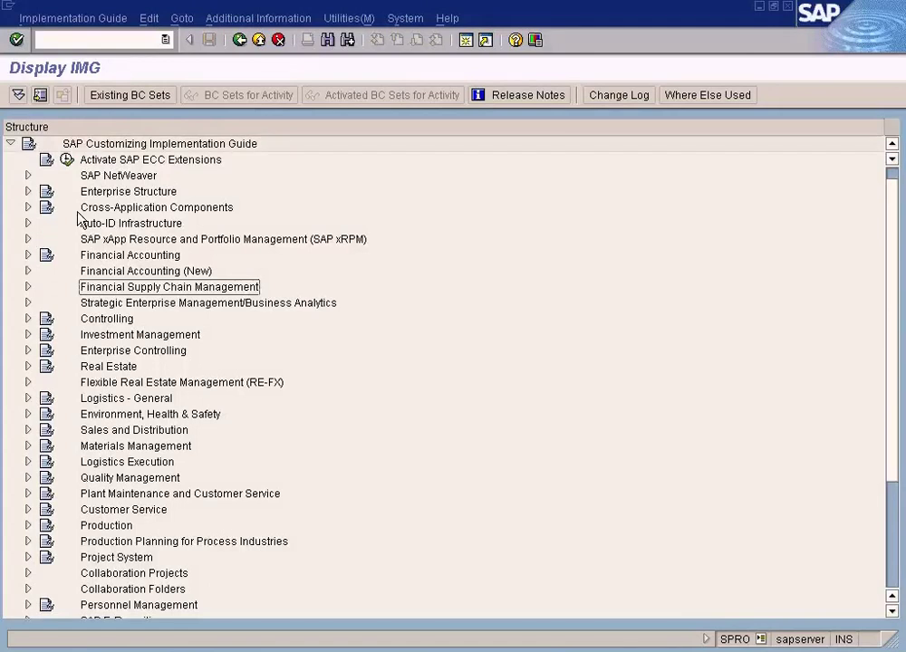
left_click(107, 194)
left_click(144, 274)
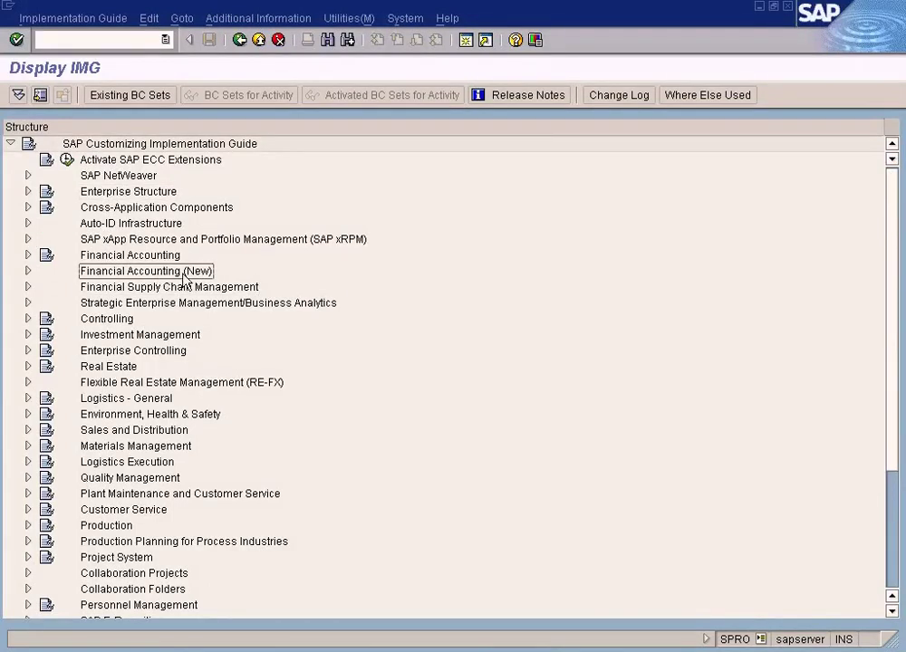
left_click(147, 260)
left_click(147, 270)
left_click(156, 260)
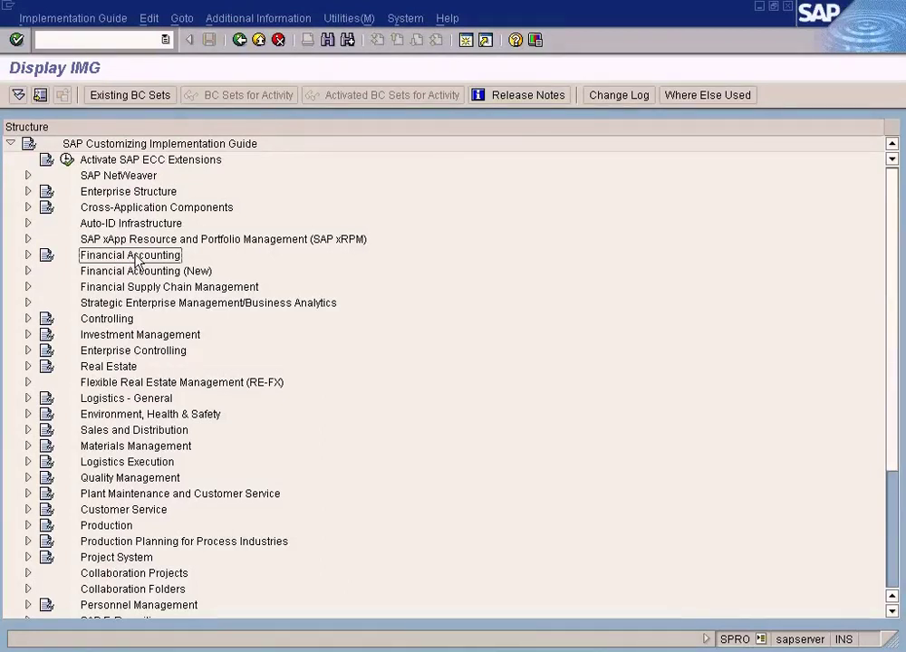
left_click(141, 272)
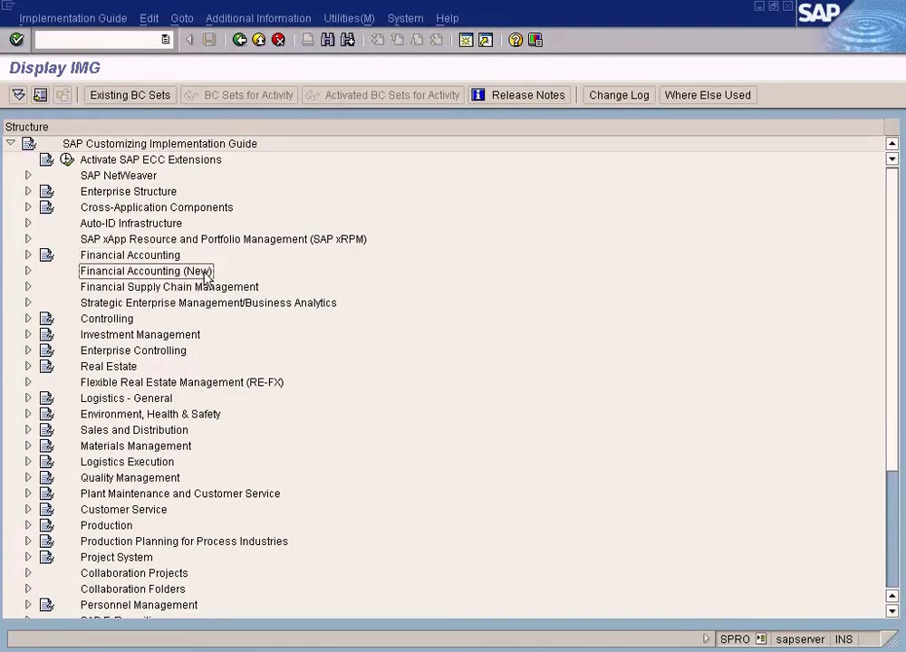
Expand Financial Accounting (New) > General Ledger Accounting (New) > Master Data > G/L Accounts > Preparations.
left_click(28, 271)
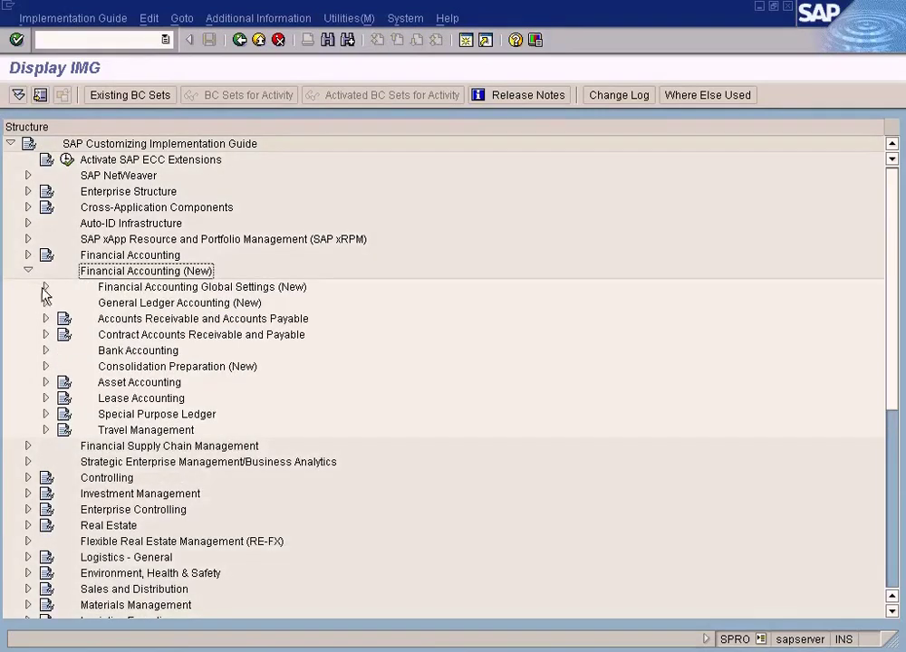
left_click(45, 303)
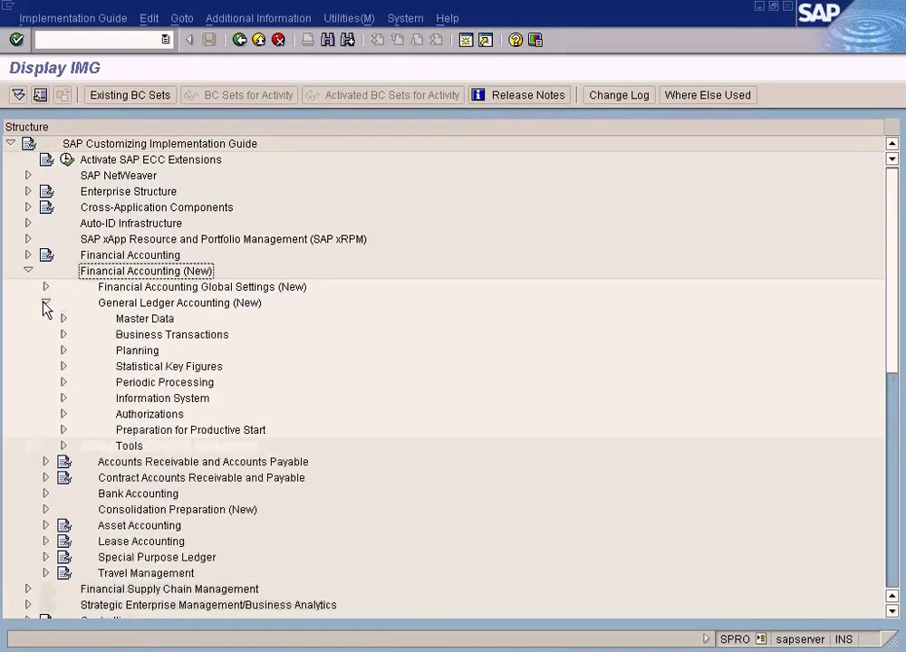
left_click(64, 319)
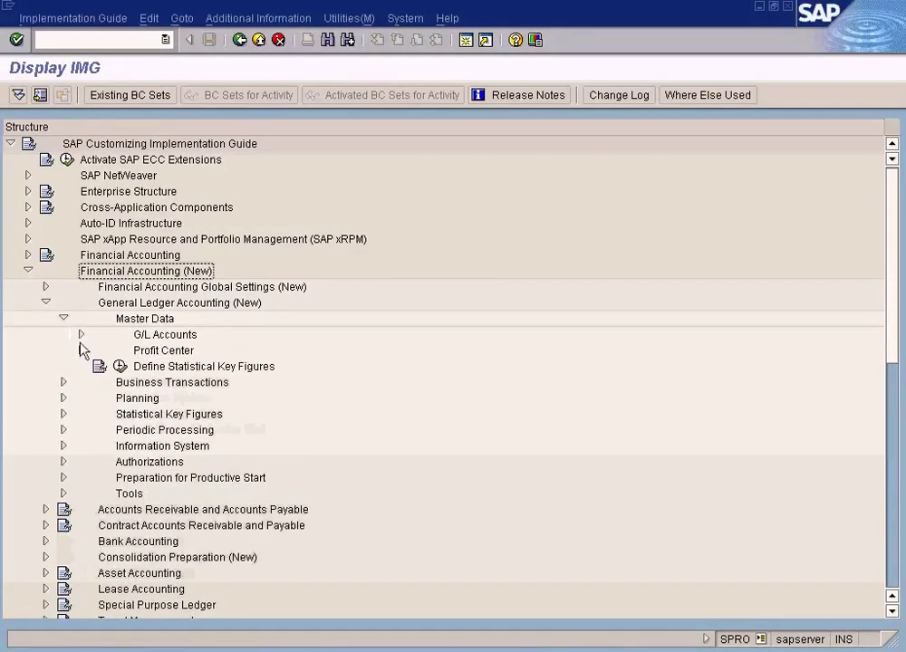
left_click(81, 334)
left_click(98, 350)
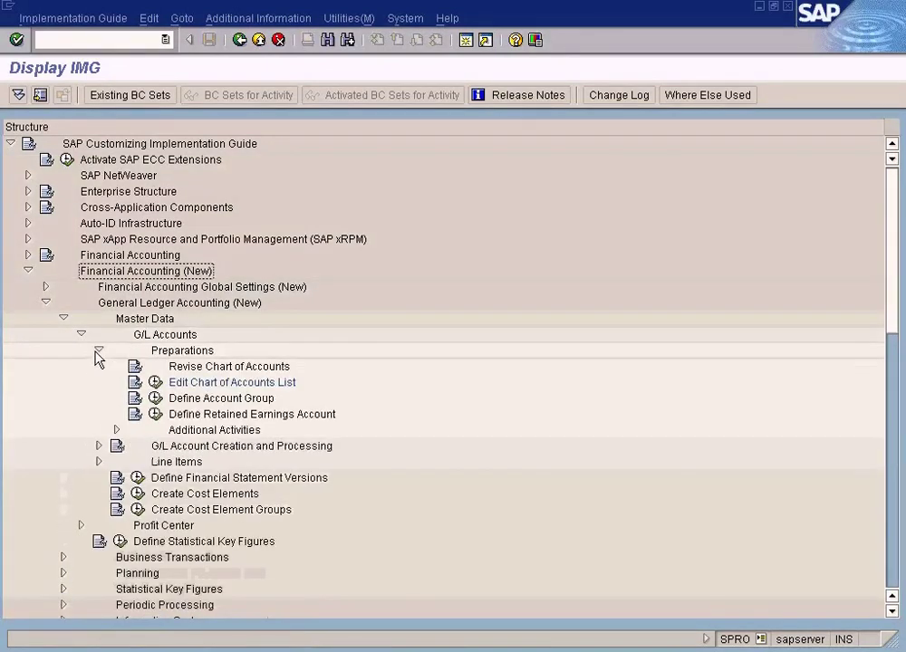
left_click(210, 384)
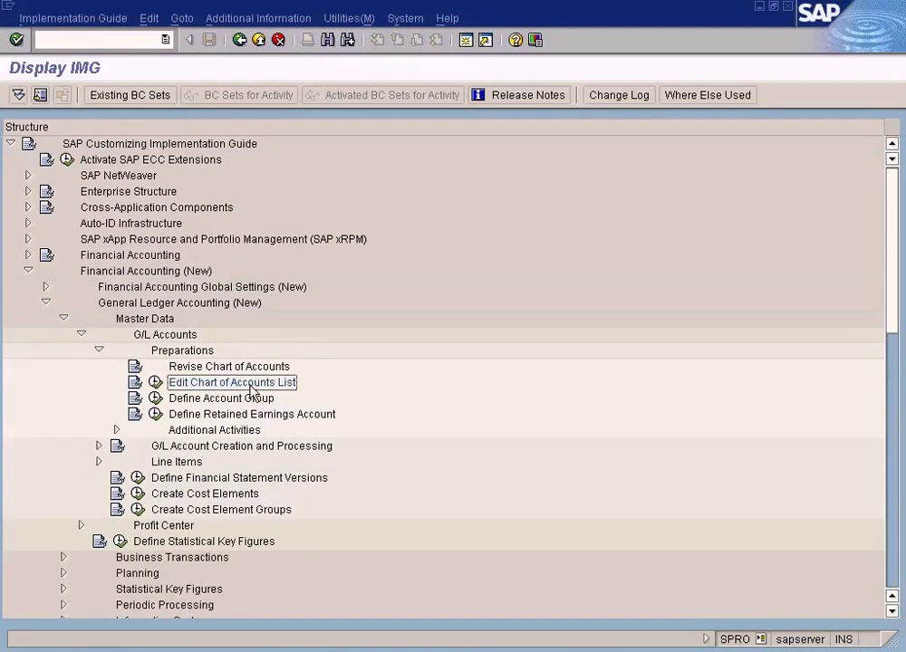
Select each branch along that path down to the Edit Chart of Accounts List activity.
left_click(155, 275)
left_click(157, 303)
left_click(150, 320)
left_click(151, 337)
left_click(167, 354)
left_click(193, 386)
Run Edit Chart of Accounts List and start a New Entries form for a chart of accounts.
left_click(154, 383)
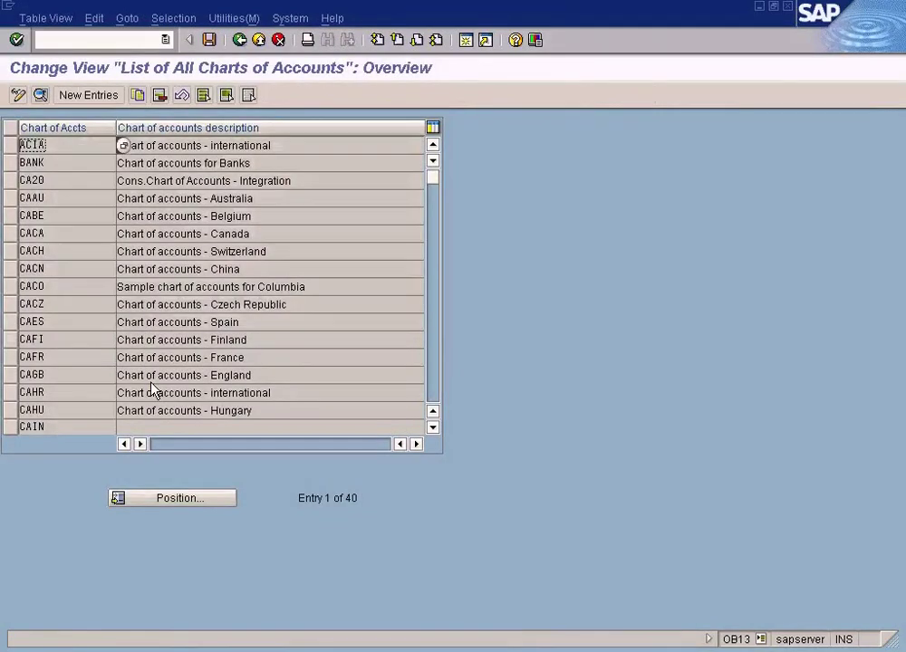
left_click(106, 97)
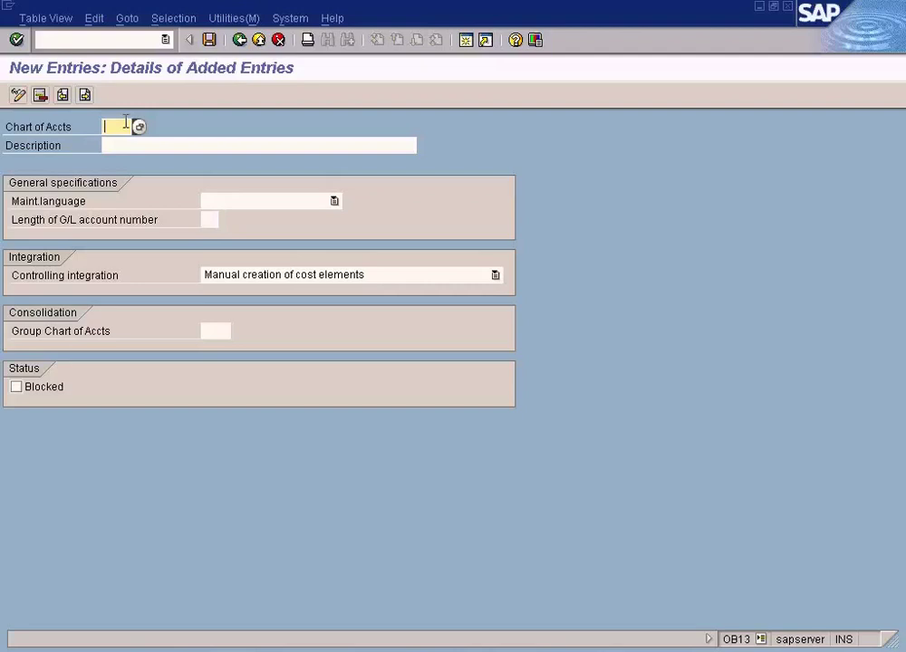
Enter chart of accounts key SUN with the description 'Sun Chart Of Accounts', fixing typos.
type("COA")
key("BackSpace")
key("BackSpace")
key("BackSpace")
type("SUN")
key("Tab")
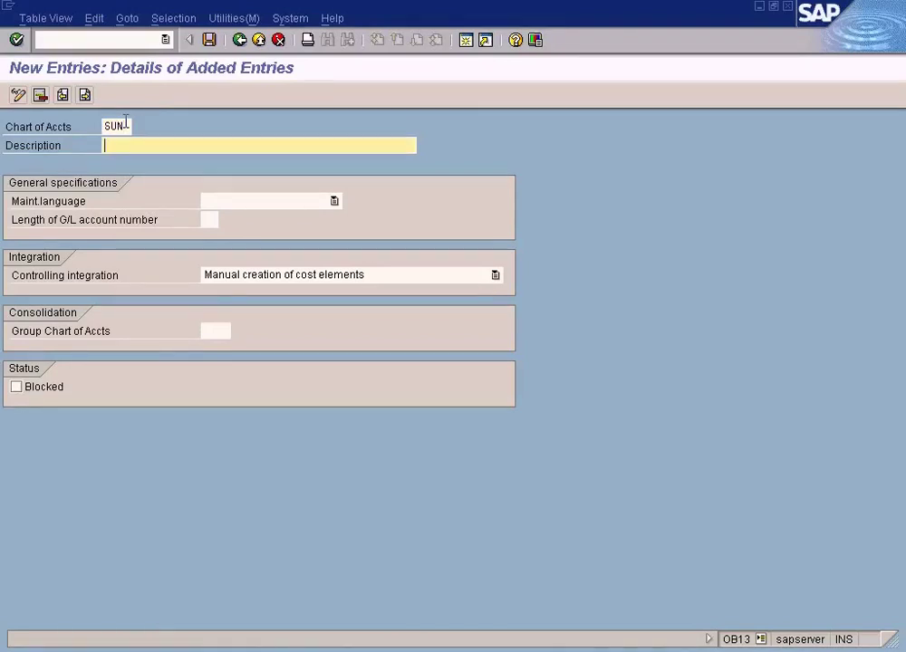
type("Sun Chart Of Accounts")
Choose English as maintenance language and set the G/L account number length to 6.
left_click(334, 201)
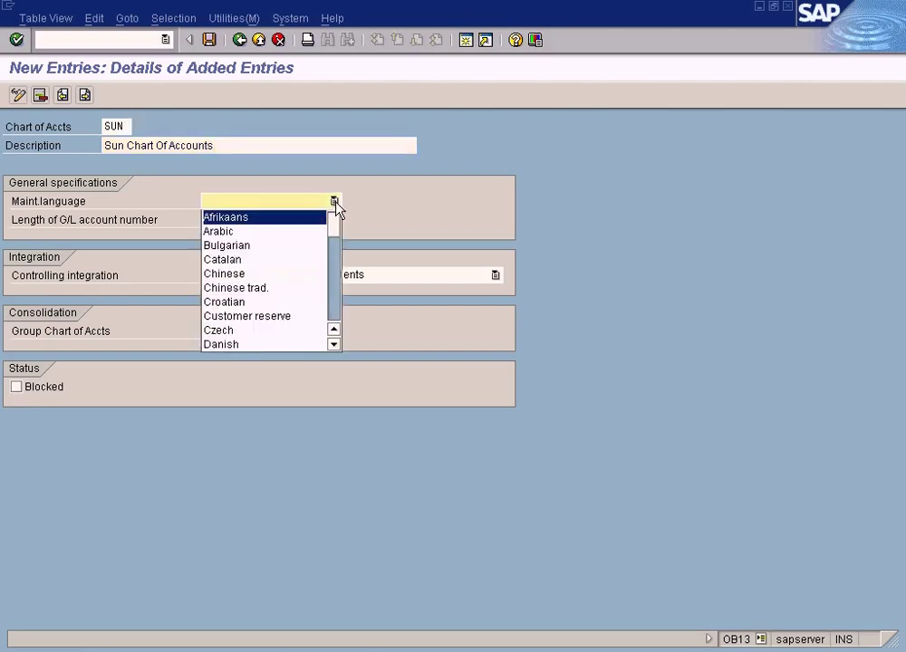
left_click(335, 258)
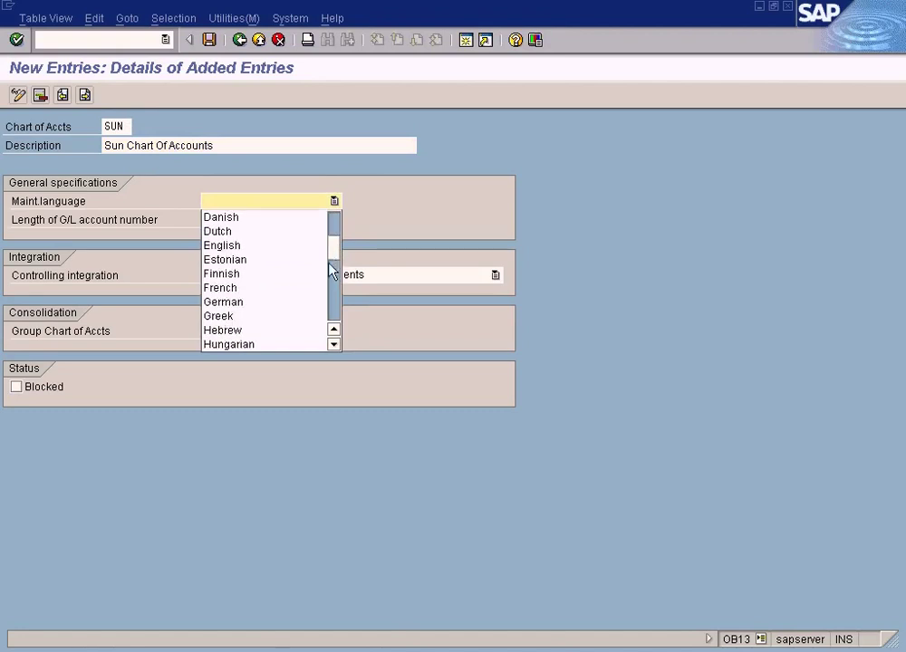
left_click(243, 258)
left_click(211, 220)
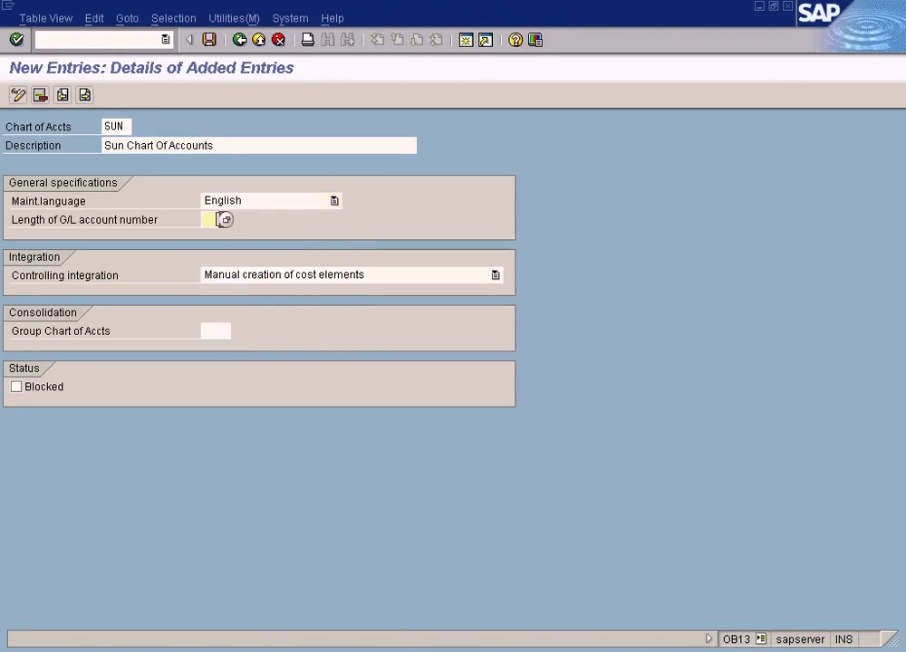
type("5")
double_click(211, 220)
type("6")
double_click(213, 220)
type("56")
double_click(214, 220)
left_click(495, 275)
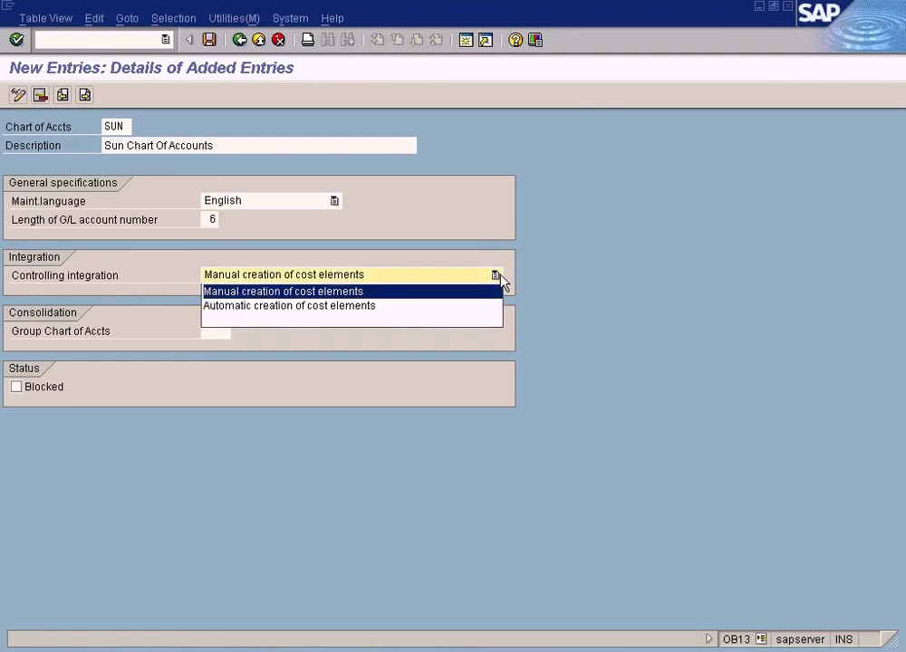
left_click(399, 274)
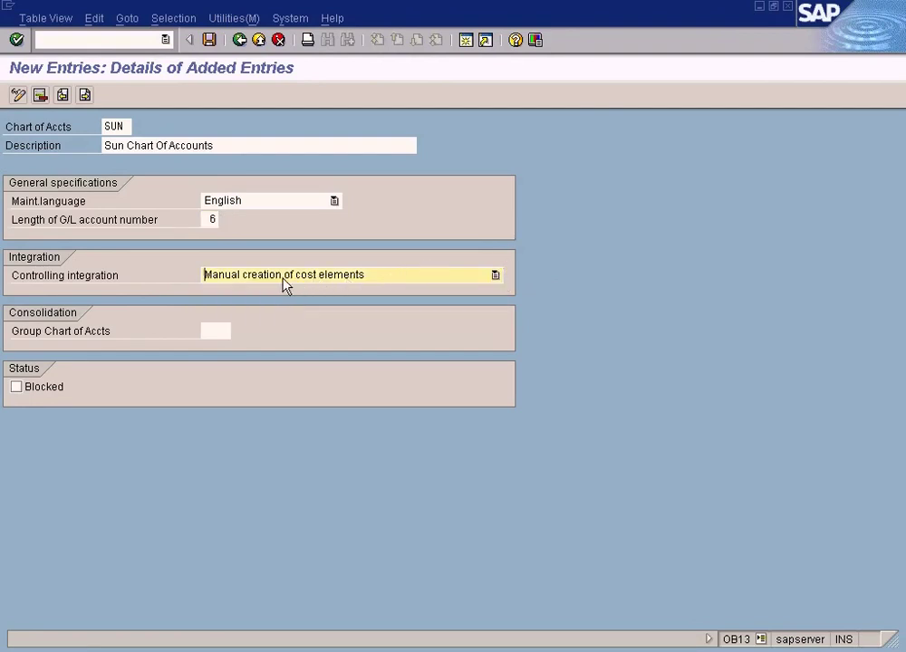
left_click(495, 278)
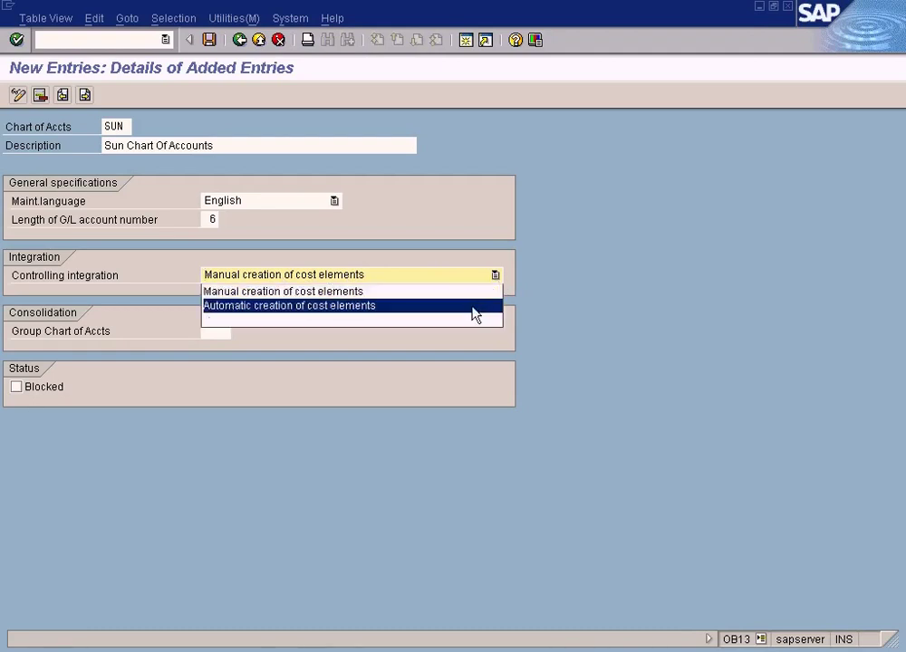
left_click(499, 231)
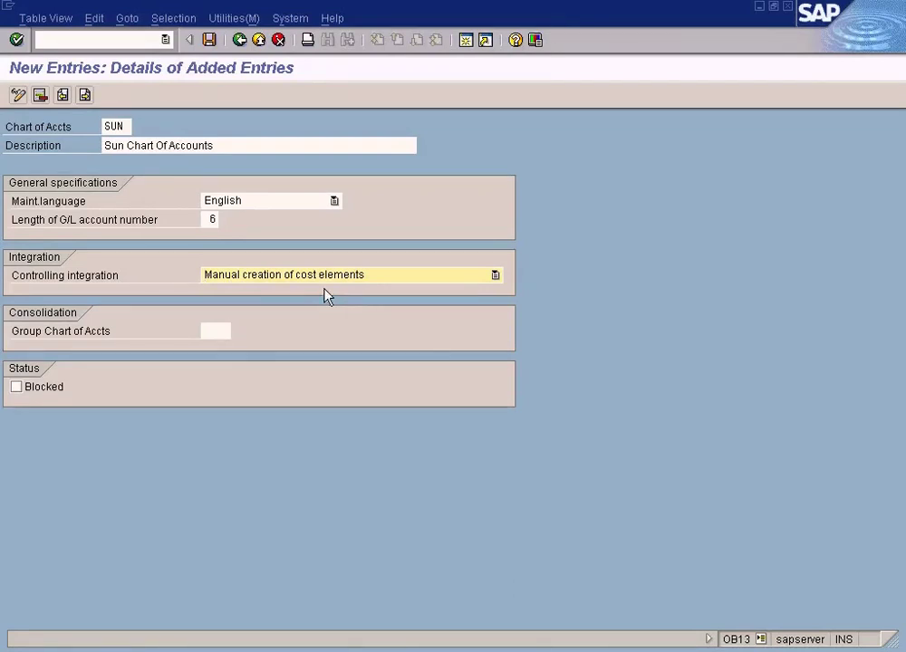
left_click(215, 329)
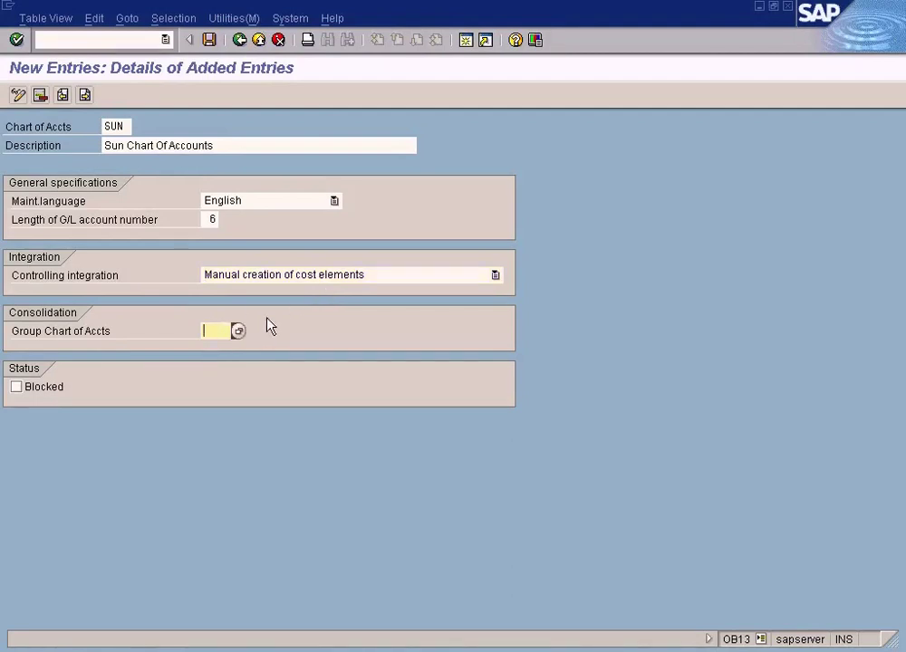
double_click(130, 127)
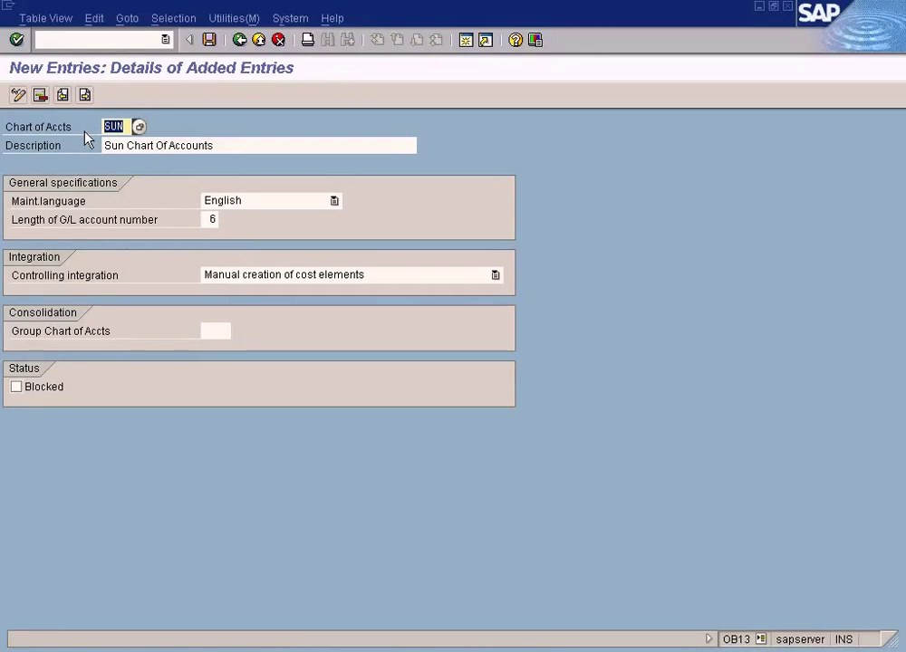
left_click(239, 145)
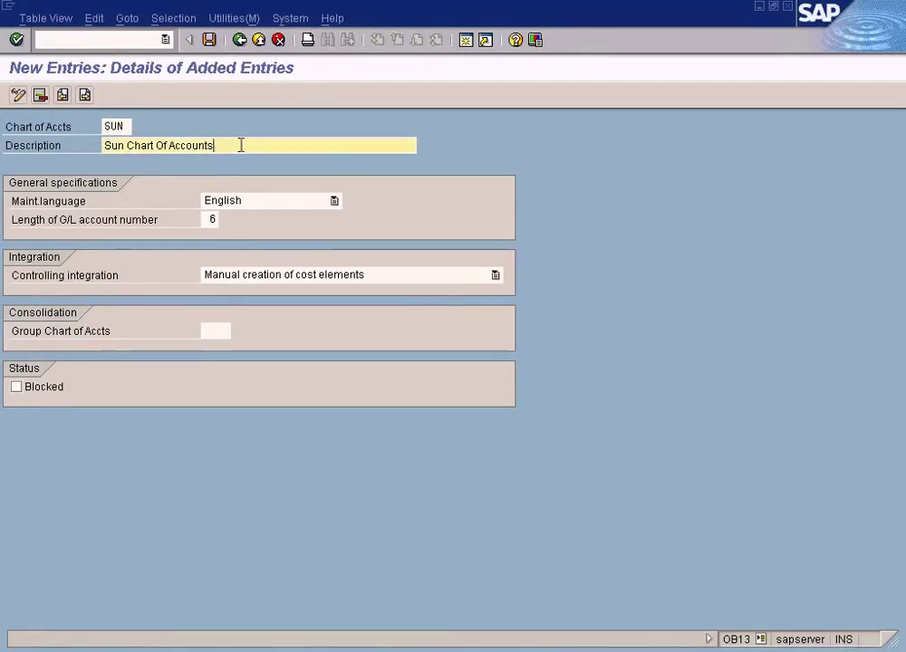
Save chart of accounts SUN and go back twice to the Display IMG tree.
left_click(209, 40)
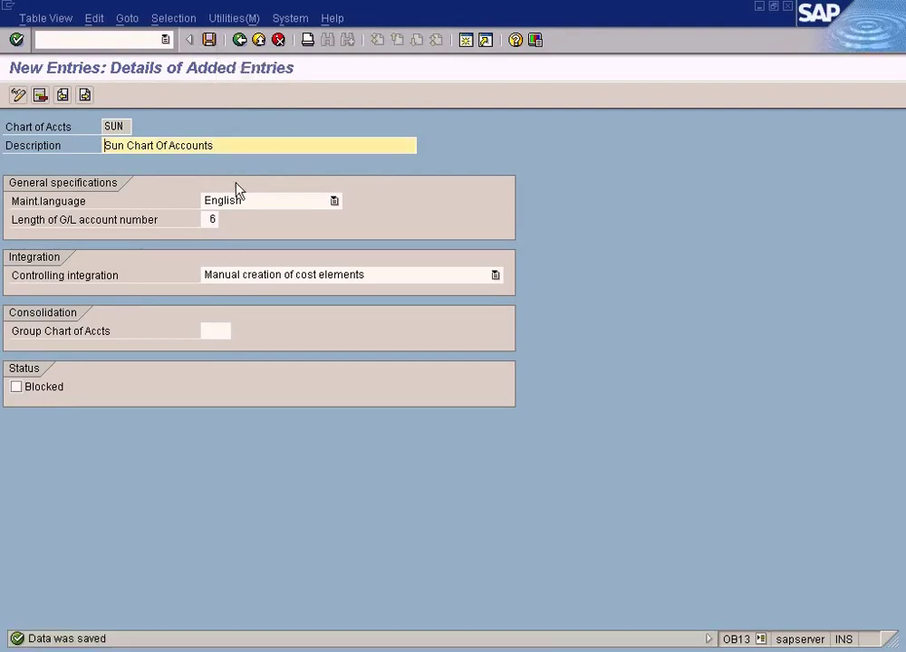
left_click(239, 40)
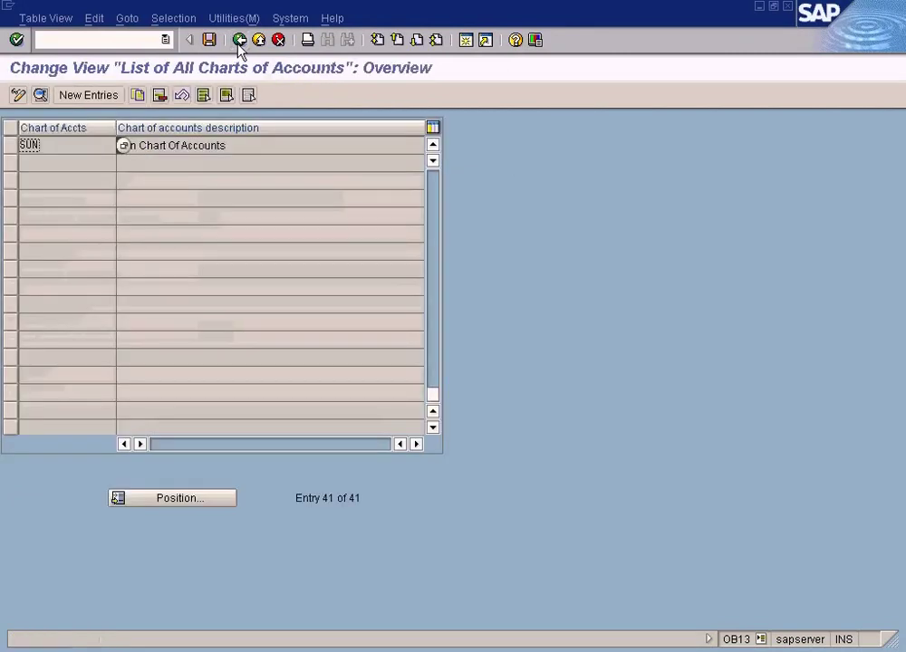
left_click(239, 40)
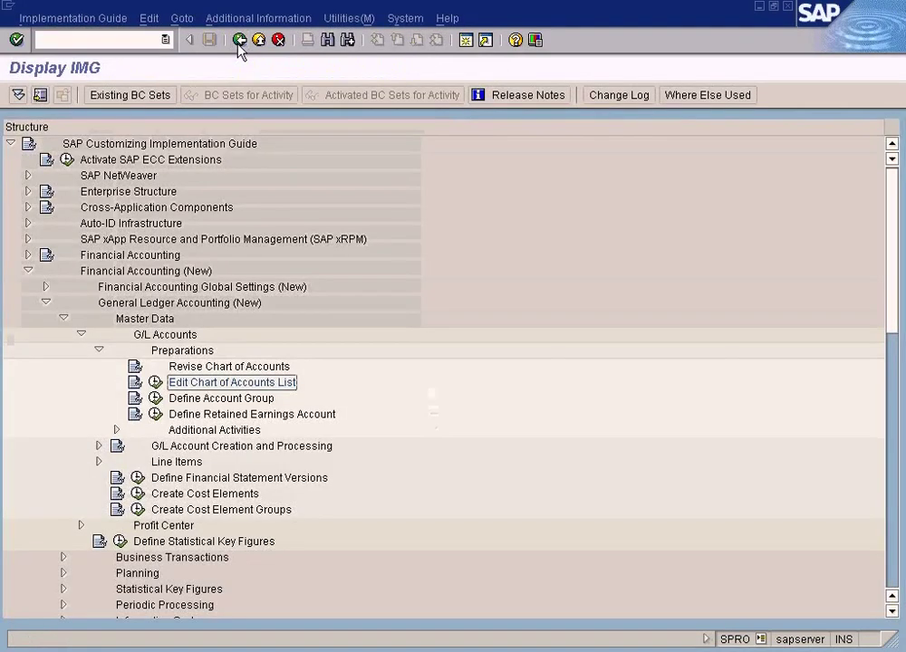